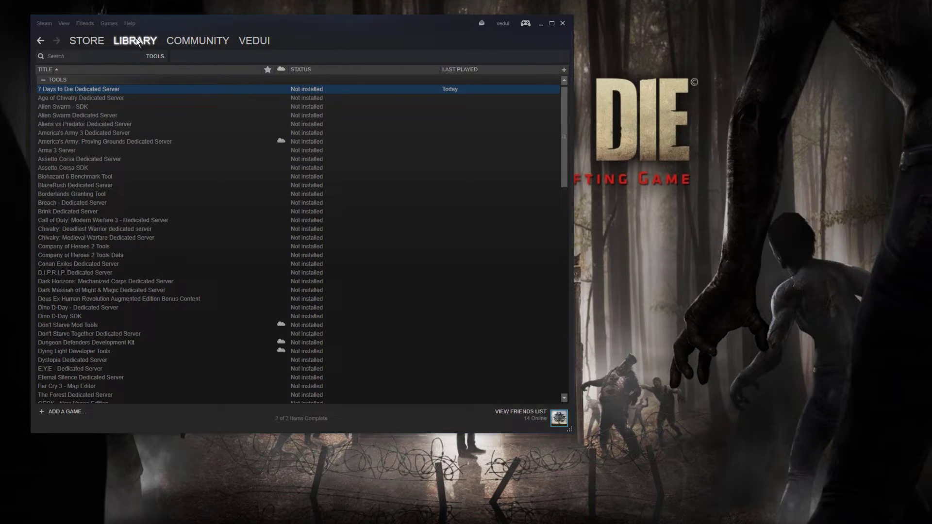
- Filter the library to tools and install 7 Days to Die Dedicated Server at the default location
{"action": "mouse_move", "coordinate": [136, 38]}
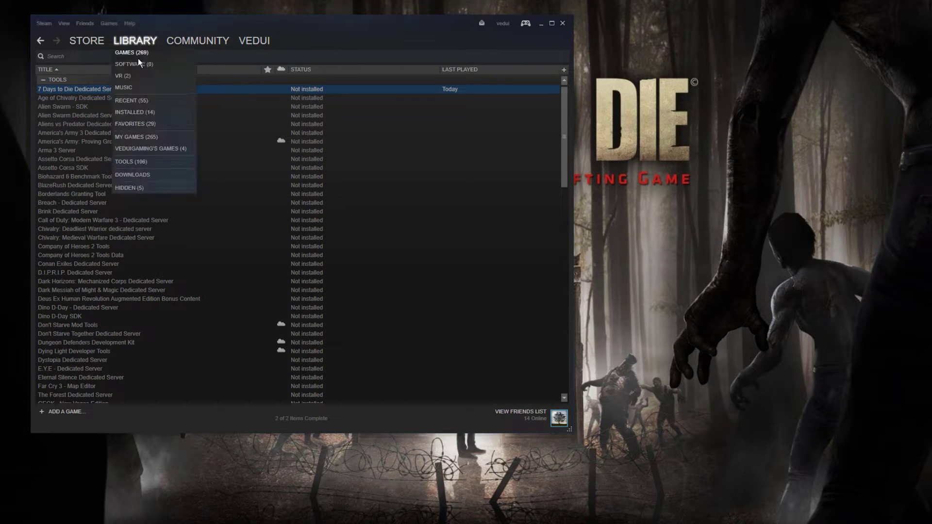
{"action": "left_click", "coordinate": [143, 160]}
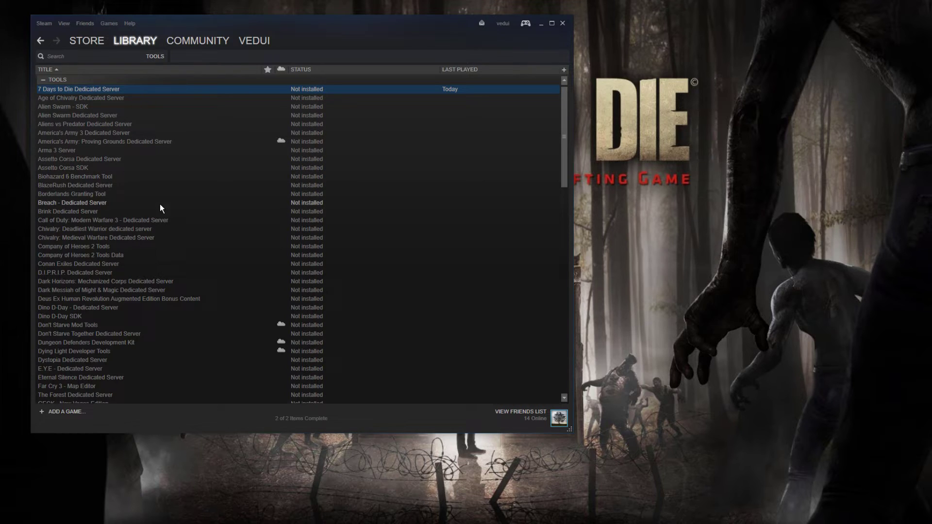
{"action": "right_click", "coordinate": [162, 92]}
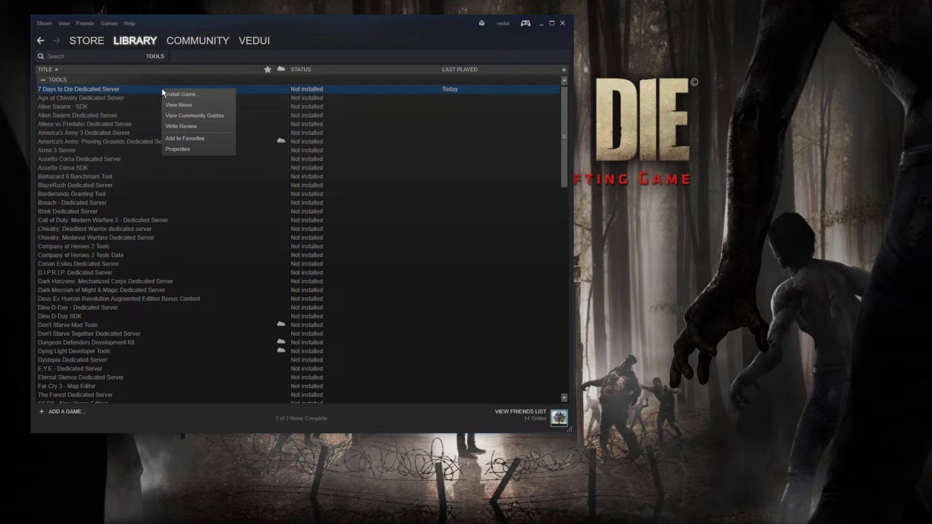
{"action": "left_click", "coordinate": [195, 96]}
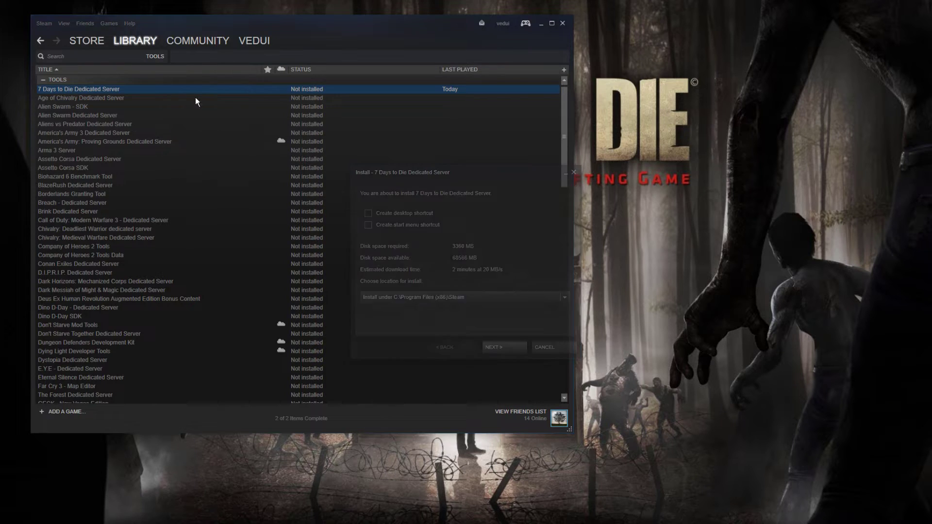
{"action": "left_click", "coordinate": [499, 345]}
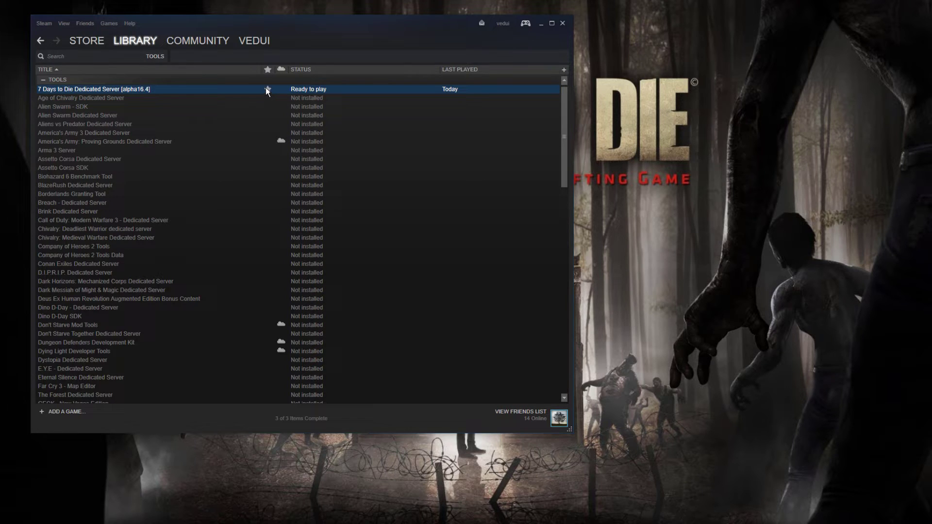
- Show the installed server's Local Files properties, which list 3360 MB used on drive C
{"action": "right_click", "coordinate": [303, 92]}
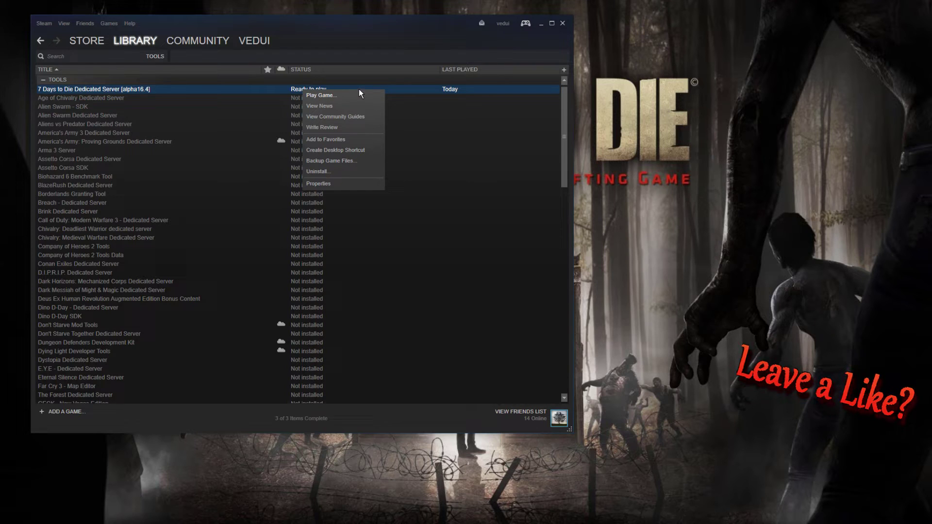
{"action": "left_click", "coordinate": [331, 186]}
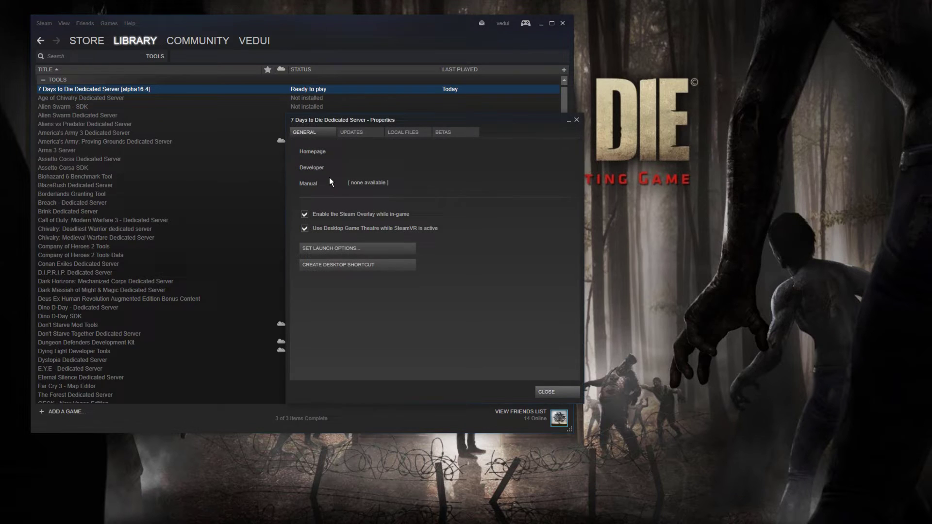
{"action": "left_click", "coordinate": [406, 132]}
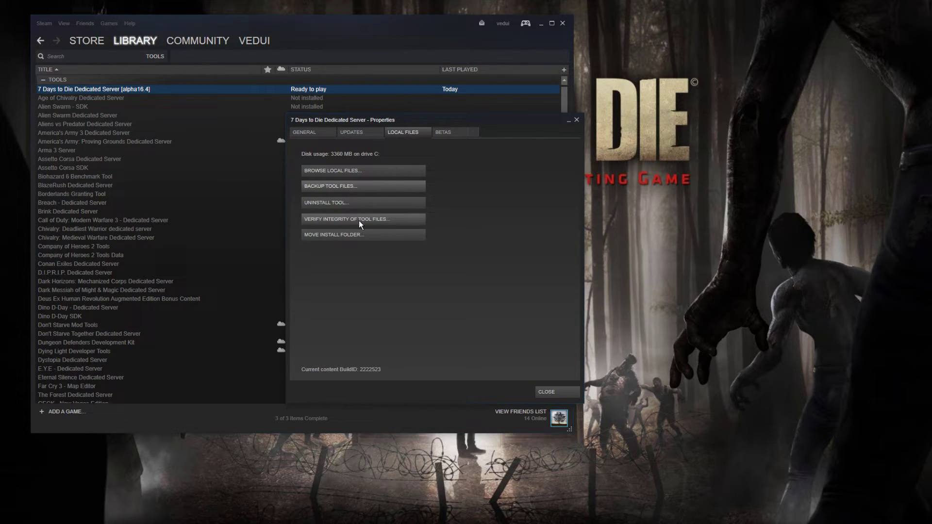
- Cut the 7 Days to Die Dedicated Server folder from steamapps\common and paste it into C:\Games
{"action": "left_click", "coordinate": [353, 170]}
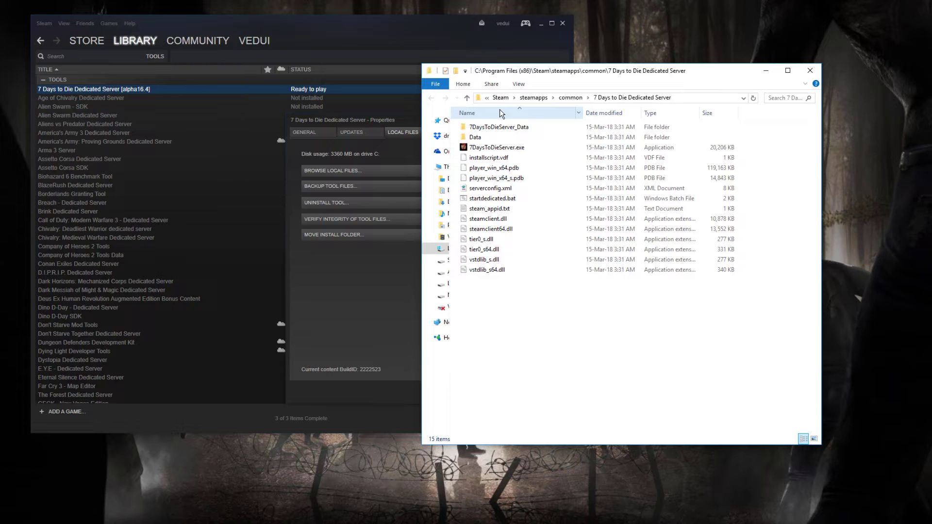
{"action": "left_click", "coordinate": [569, 98]}
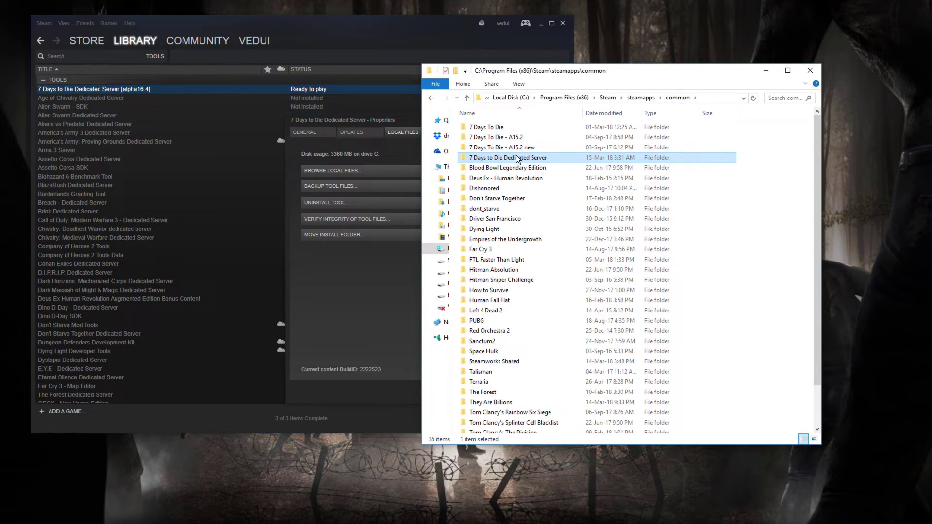
{"action": "right_click", "coordinate": [517, 156]}
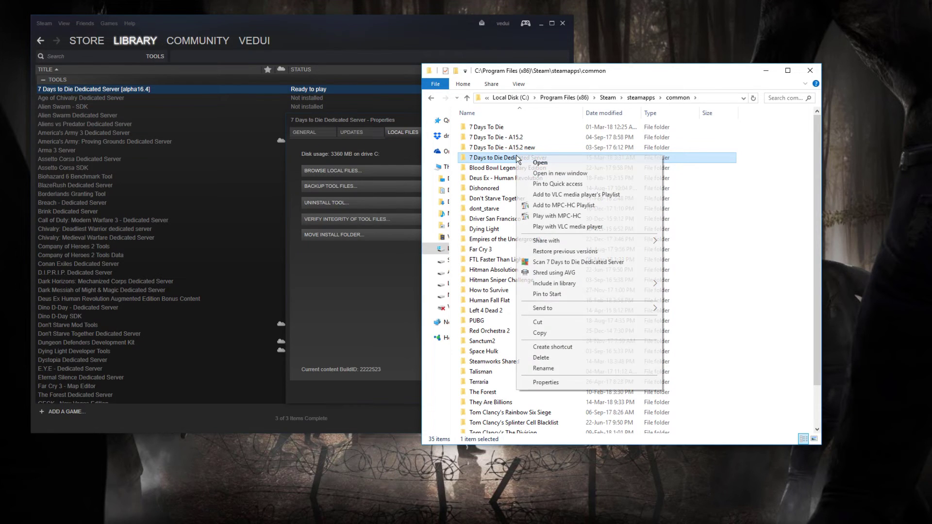
{"action": "left_click", "coordinate": [547, 324]}
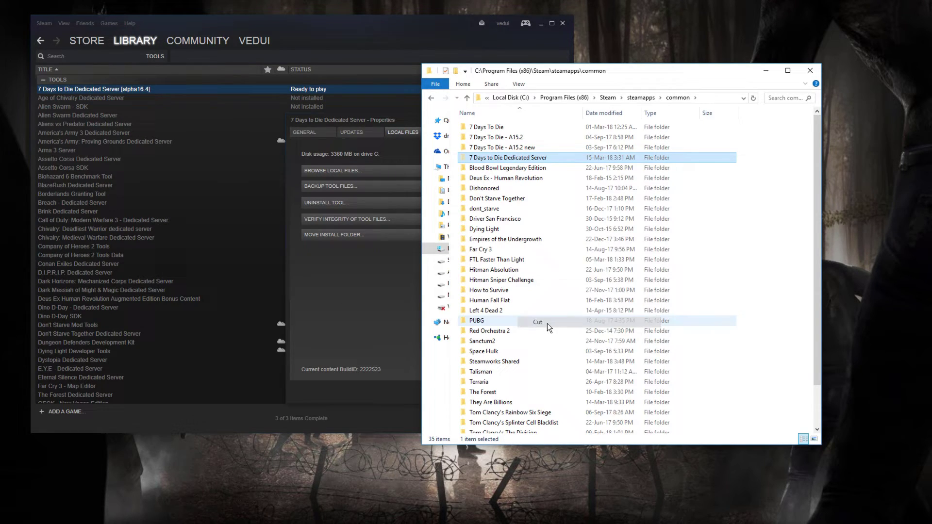
{"action": "left_click", "coordinate": [514, 97]}
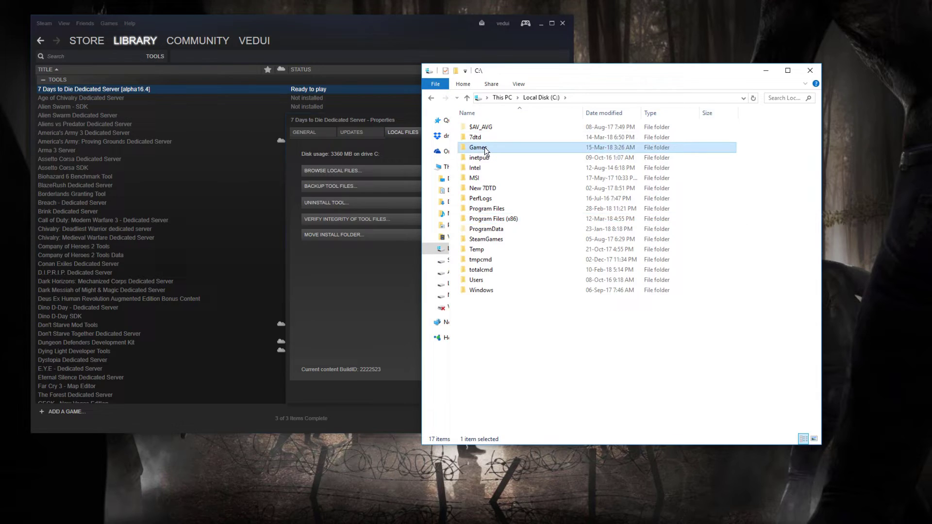
{"action": "double_click", "coordinate": [484, 154]}
{"action": "key", "text": "ctrl+v"}
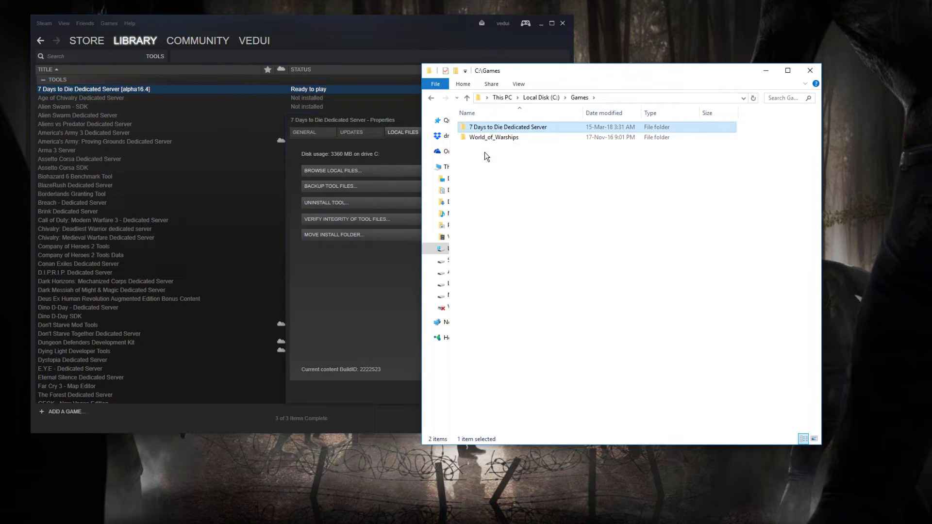
- Open the moved server folder in C:\Games to list its 15 items
{"action": "double_click", "coordinate": [496, 128]}
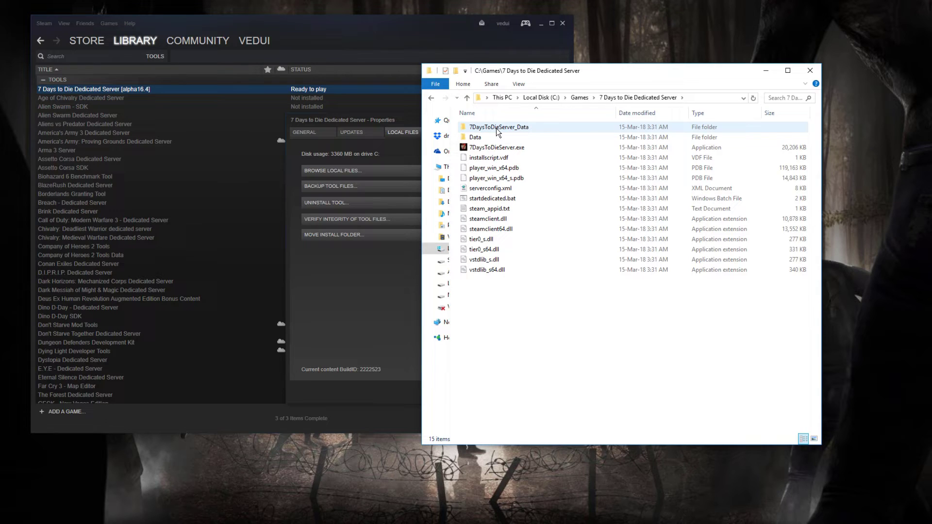
- Opt the dedicated server into the 'alpha16.4 - Alpha 16.4 Stable' beta in its Betas settings
{"action": "left_click", "coordinate": [365, 121]}
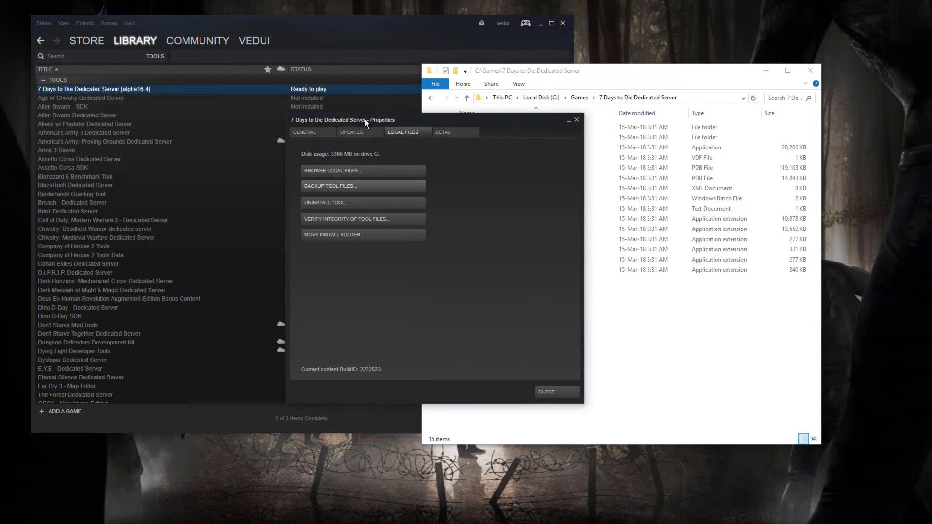
{"action": "left_click", "coordinate": [453, 134]}
{"action": "left_click", "coordinate": [404, 167]}
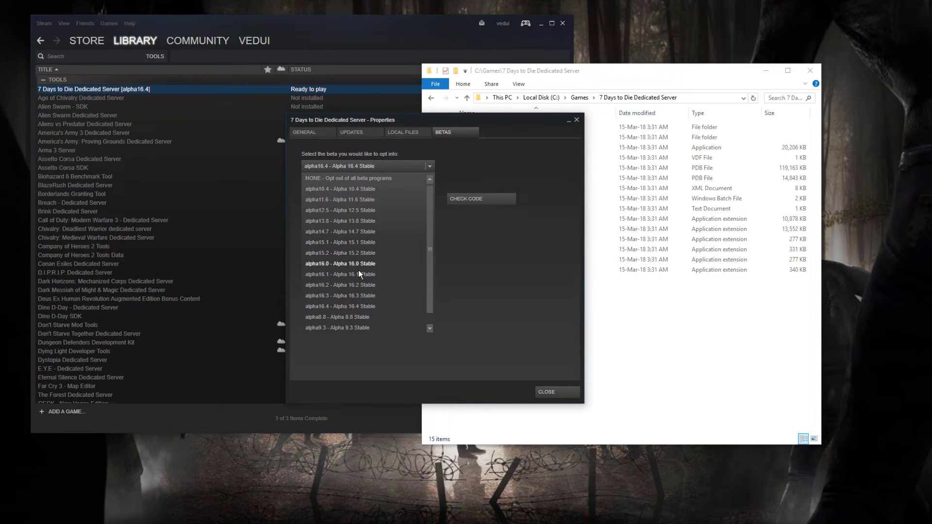
{"action": "left_click", "coordinate": [363, 307]}
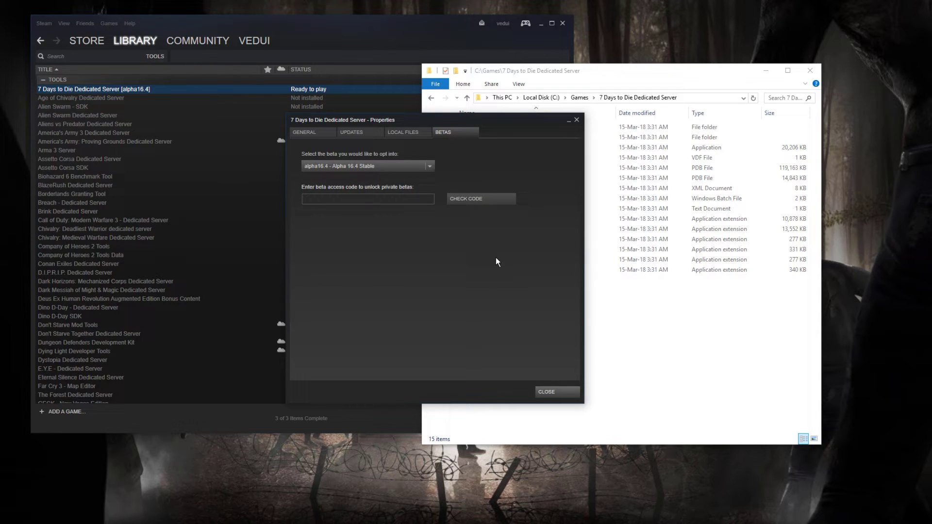
{"action": "left_click", "coordinate": [432, 166]}
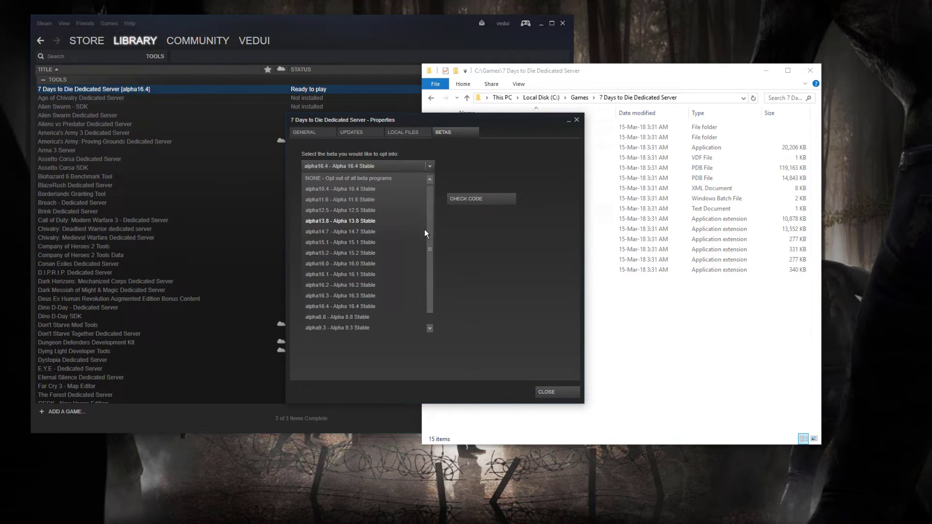
{"action": "left_click", "coordinate": [432, 228]}
{"action": "left_click", "coordinate": [432, 165]}
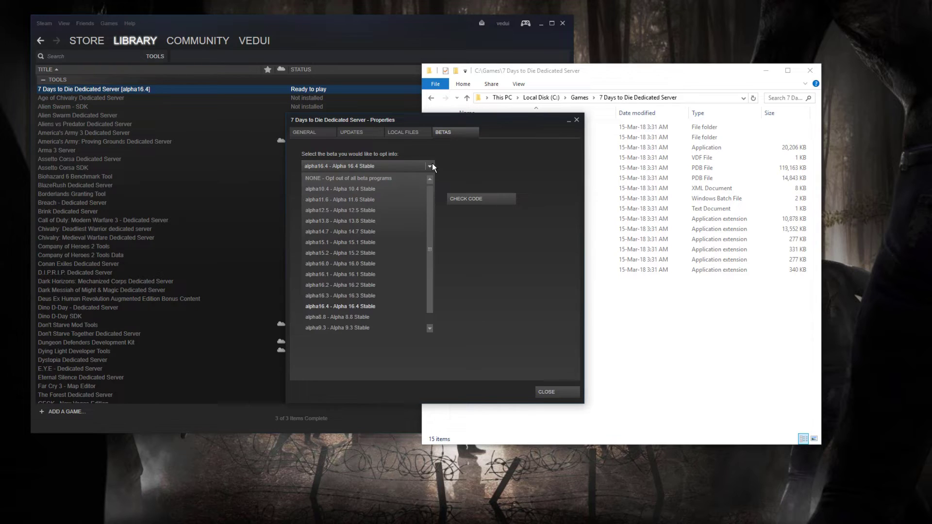
{"action": "left_click", "coordinate": [391, 178]}
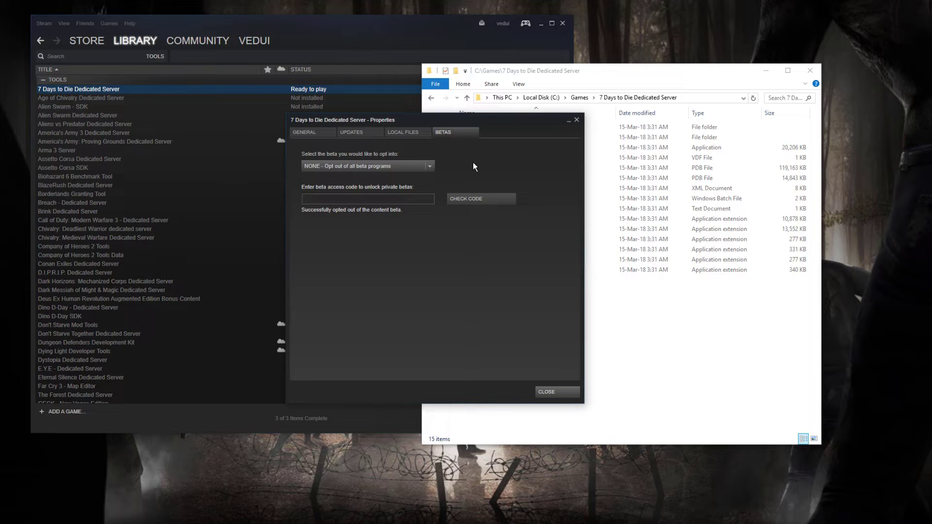
{"action": "left_click", "coordinate": [426, 165]}
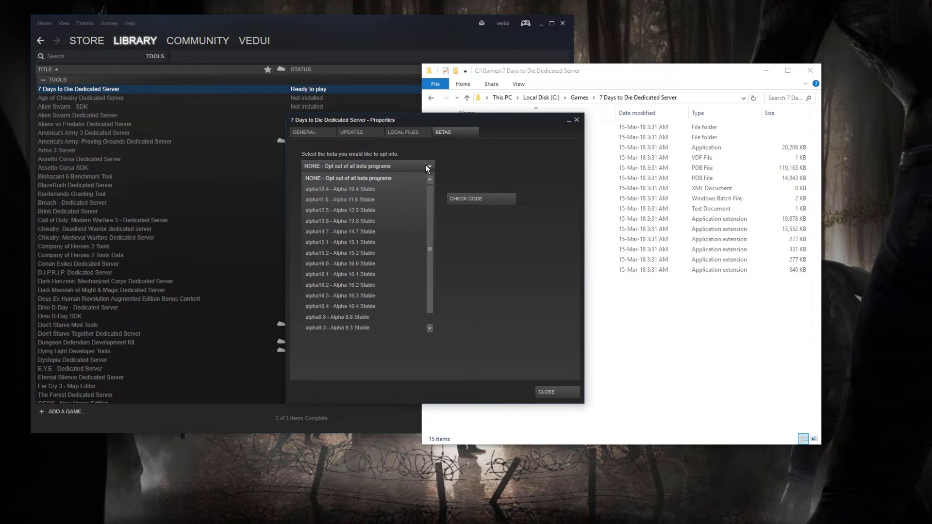
{"action": "left_click", "coordinate": [392, 302]}
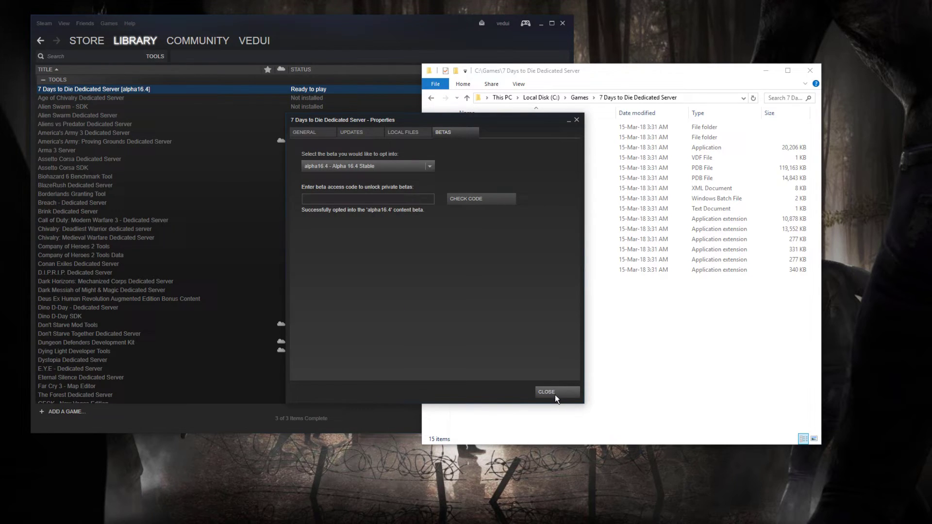
- Close Steam Properties and open serverconfig.xml in Notepad++ via Edit with Notepad++
{"action": "left_click", "coordinate": [556, 392]}
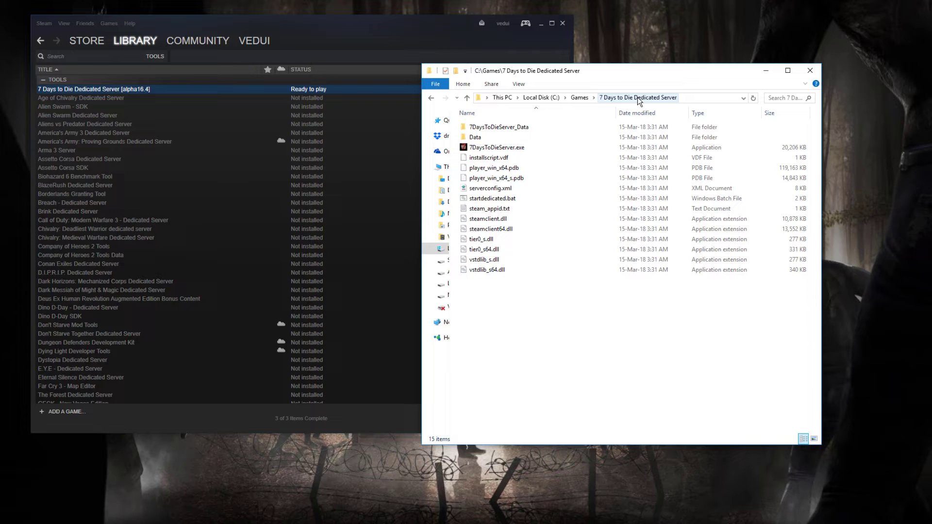
{"action": "right_click", "coordinate": [500, 190]}
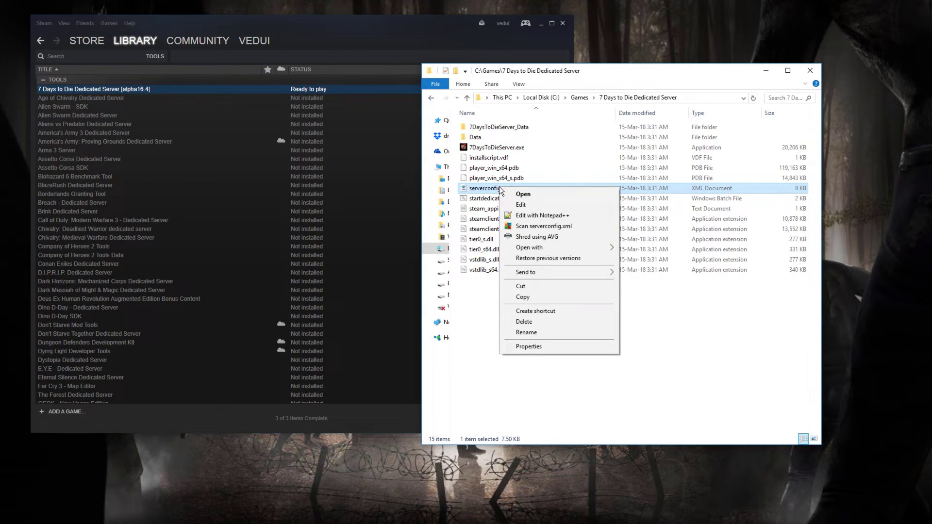
{"action": "key", "text": "Escape"}
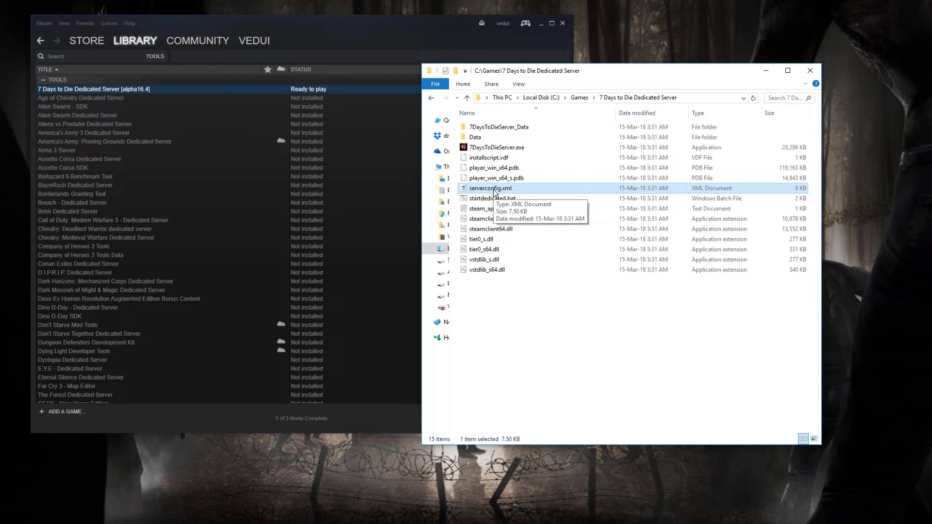
{"action": "right_click", "coordinate": [494, 192]}
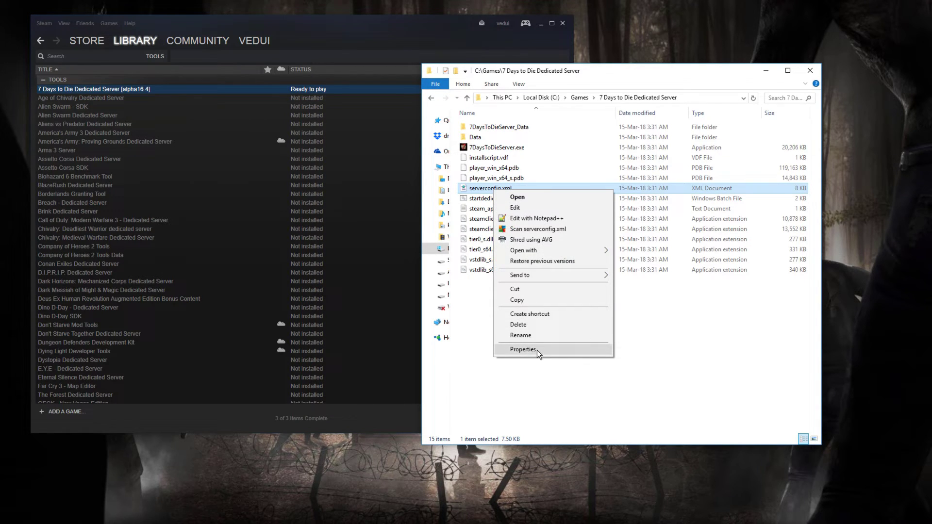
{"action": "left_click", "coordinate": [537, 229]}
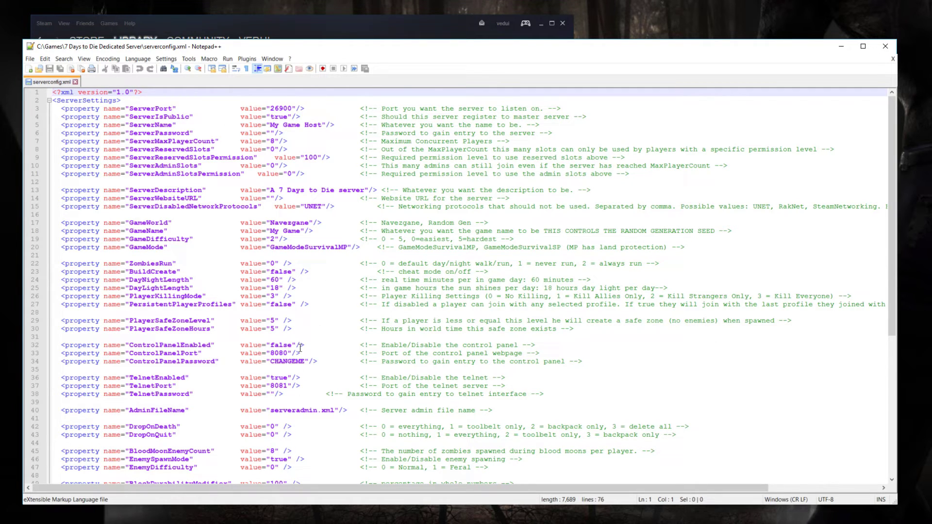
- Change ServerIsPublic from true to false in serverconfig.xml
{"action": "left_click", "coordinate": [288, 117]}
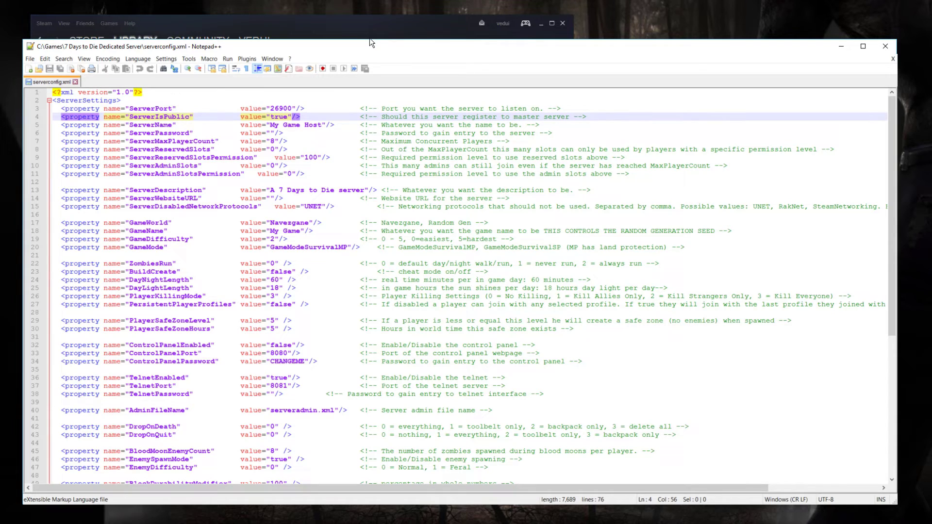
{"action": "key", "text": "BackSpace"}
{"action": "key", "text": "BackSpace"}
{"action": "key", "text": "BackSpace"}
{"action": "key", "text": "BackSpace"}
{"action": "type", "text": "flas"}
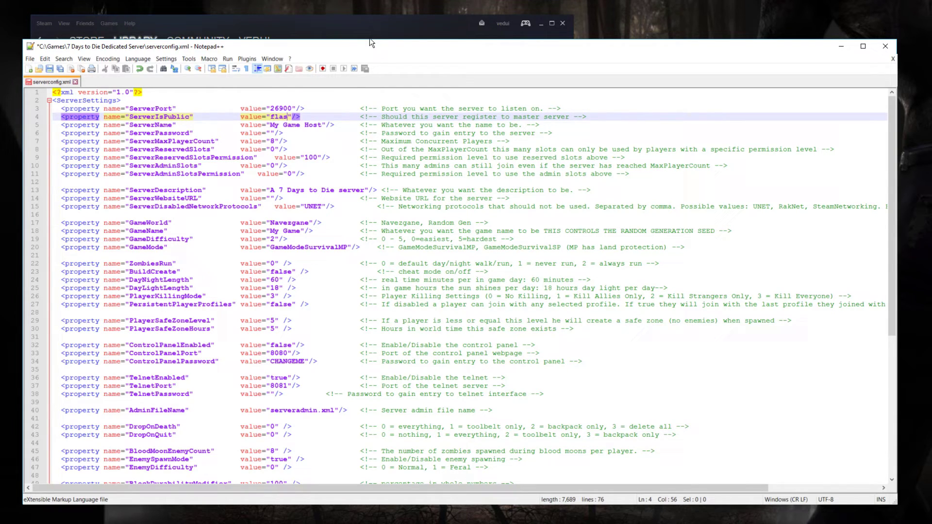
{"action": "key", "text": "BackSpace"}
{"action": "key", "text": "BackSpace"}
{"action": "key", "text": "BackSpace"}
{"action": "type", "text": "alse"}
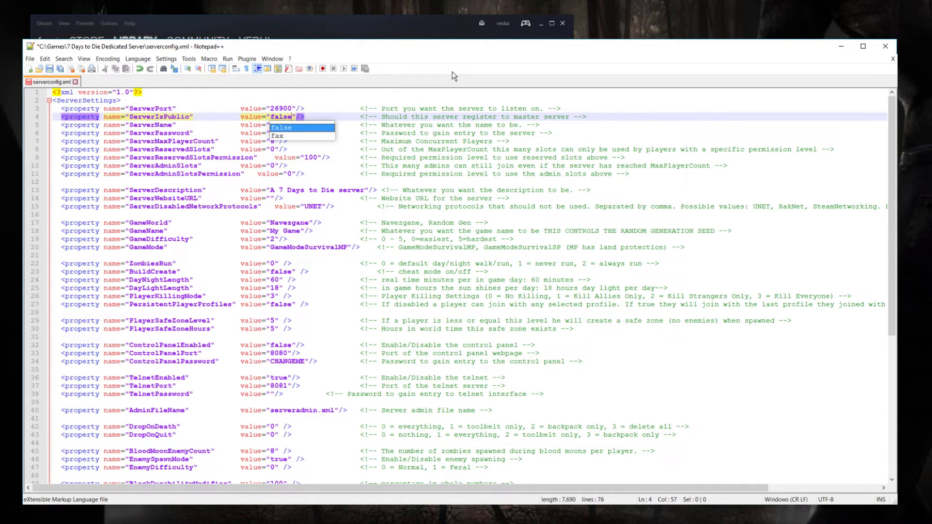
{"action": "left_click", "coordinate": [455, 133]}
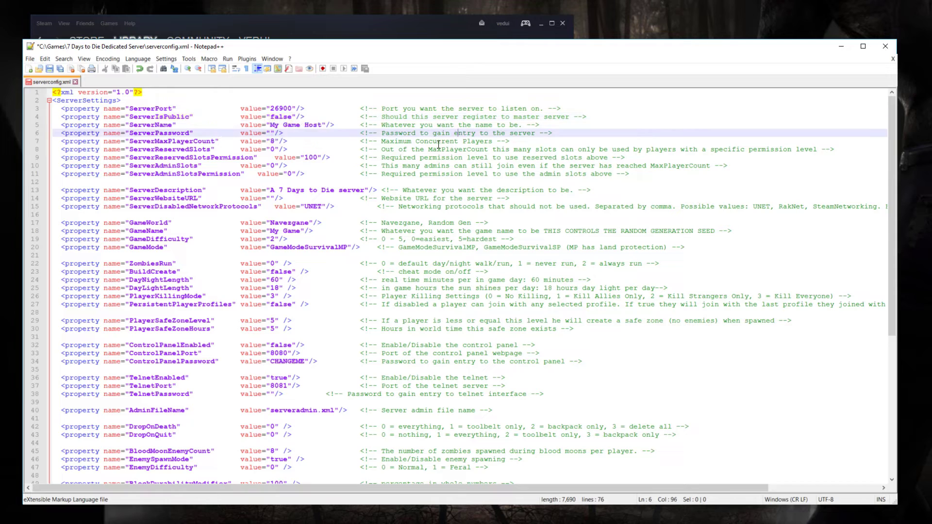
- Enter a server password as the ServerPassword value and save serverconfig.xml
{"action": "left_click", "coordinate": [270, 133]}
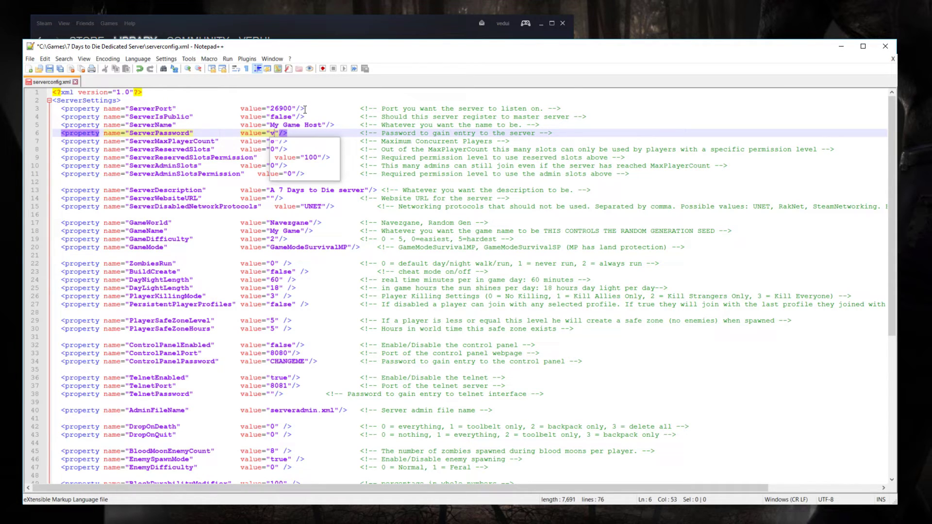
{"action": "left_click", "coordinate": [414, 198]}
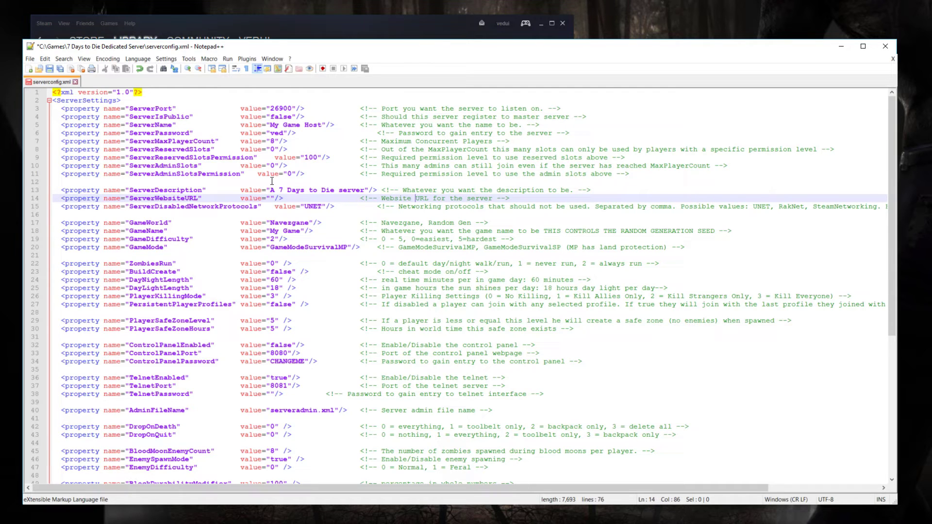
{"action": "scroll", "coordinate": [329, 306], "scroll_direction": "down", "scroll_amount": 2}
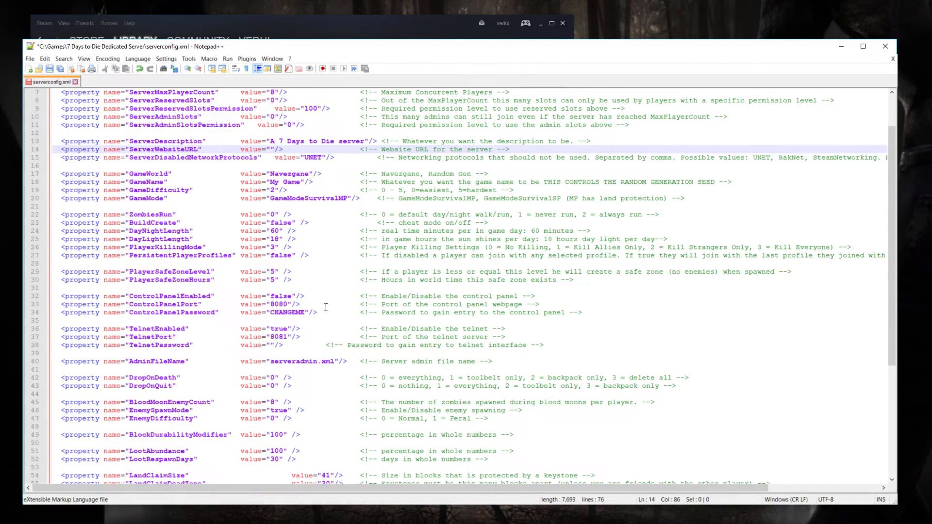
{"action": "scroll", "coordinate": [305, 378], "scroll_direction": "down", "scroll_amount": 4}
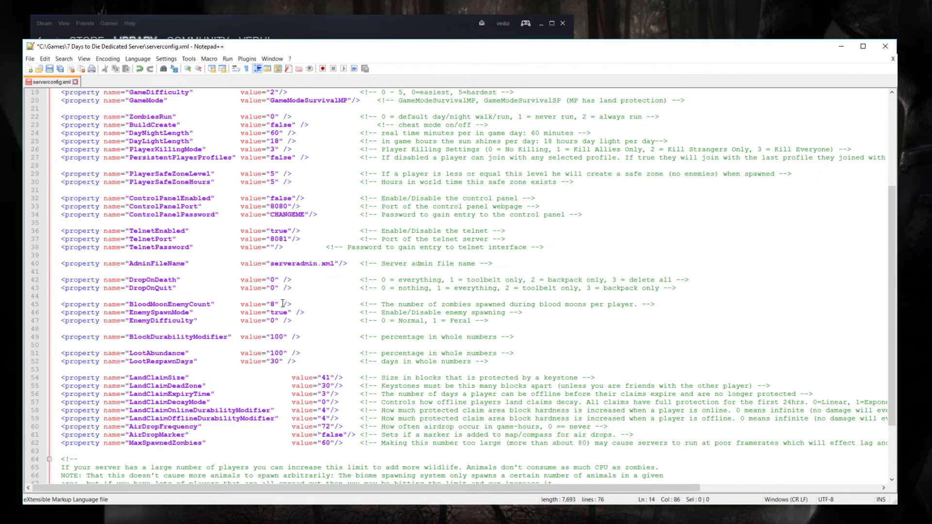
{"action": "scroll", "coordinate": [280, 291], "scroll_direction": "down", "scroll_amount": 3}
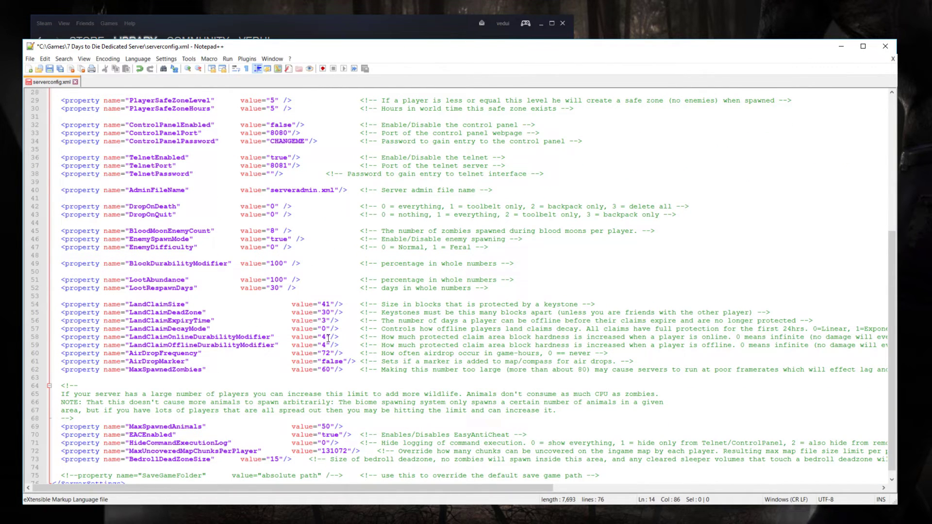
{"action": "scroll", "coordinate": [452, 376], "scroll_direction": "up", "scroll_amount": 4}
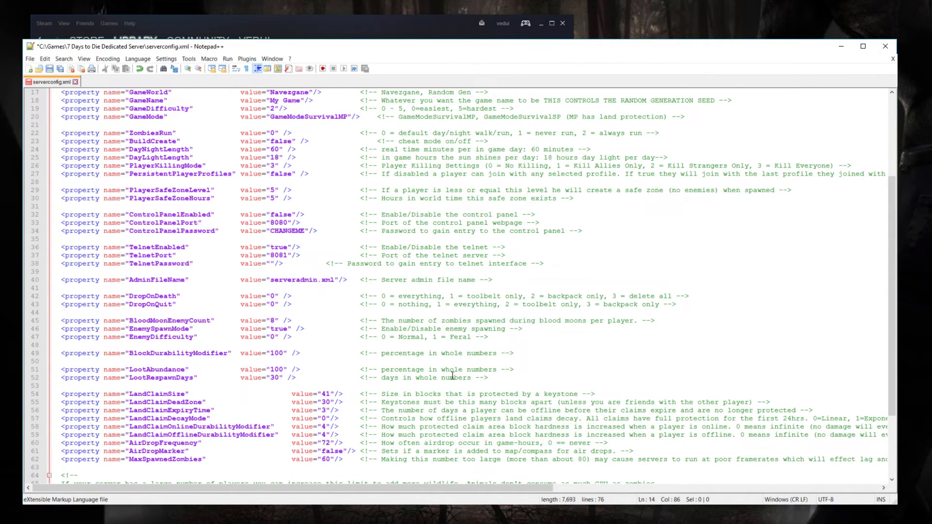
{"action": "scroll", "coordinate": [452, 376], "scroll_direction": "up", "scroll_amount": 5}
{"action": "scroll", "coordinate": [462, 122], "scroll_direction": "up", "scroll_amount": 1}
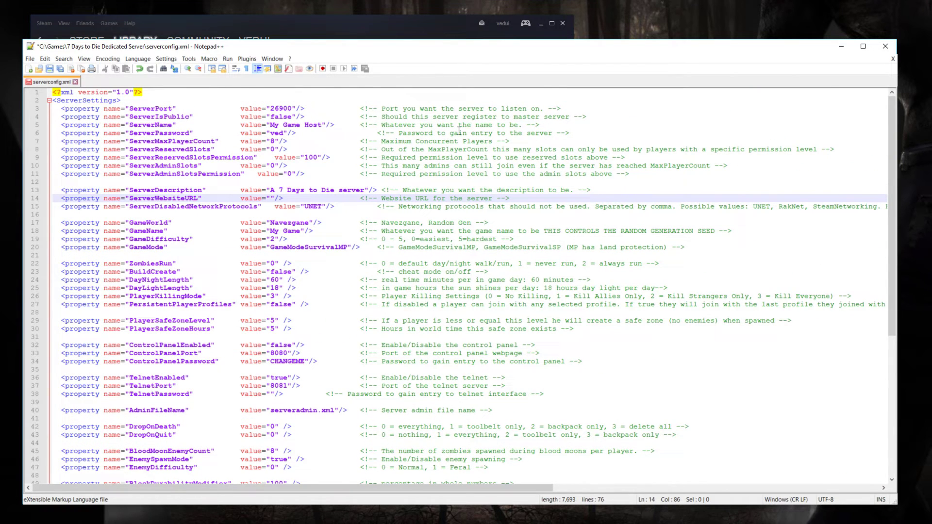
{"action": "left_click", "coordinate": [475, 126]}
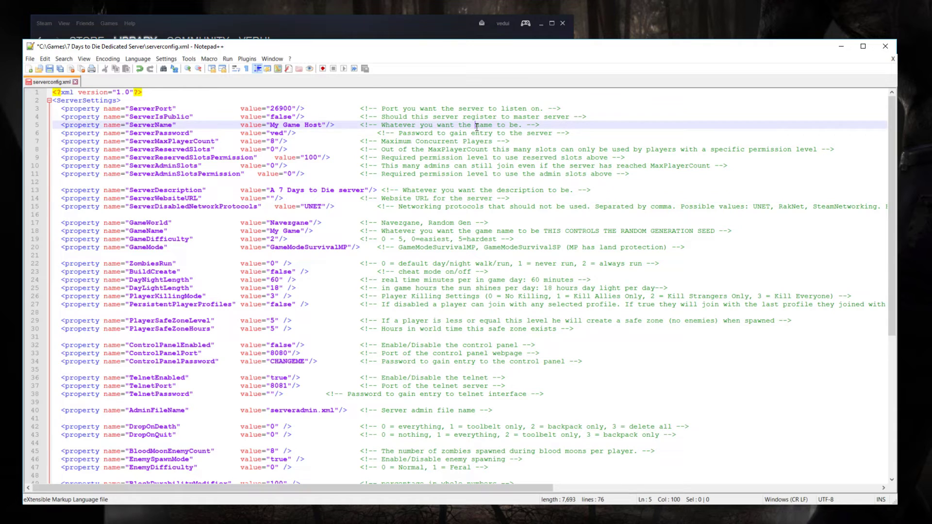
{"action": "key", "text": "ctrl+s"}
- Close Notepad++, run startdedicated.bat, skip its countdown, and close its console once the server runs in background
{"action": "left_click", "coordinate": [885, 46]}
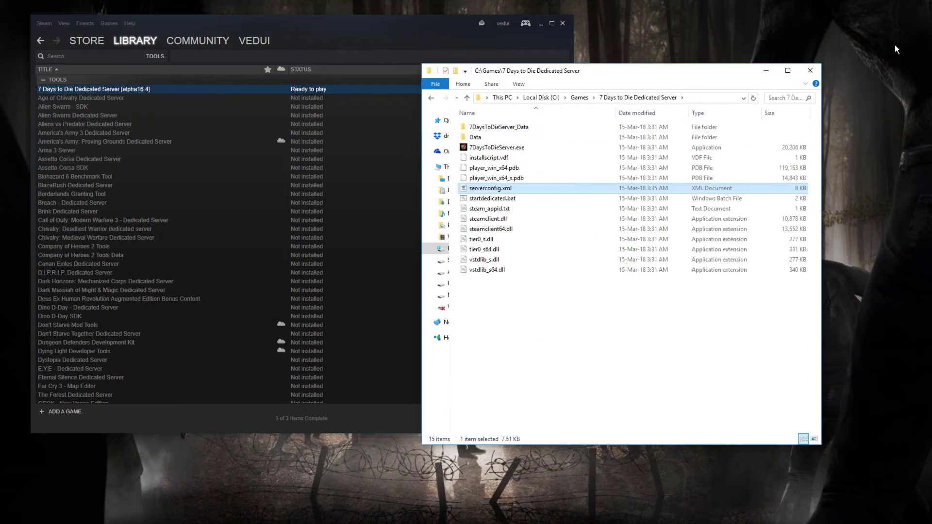
{"action": "double_click", "coordinate": [494, 201]}
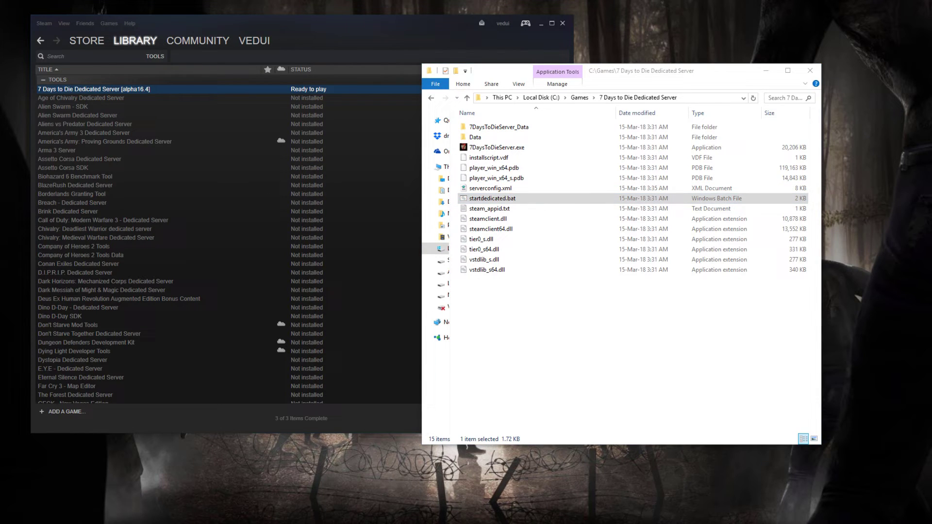
{"action": "left_click_drag", "start_coordinate": [319, 134], "coordinate": [461, 129]}
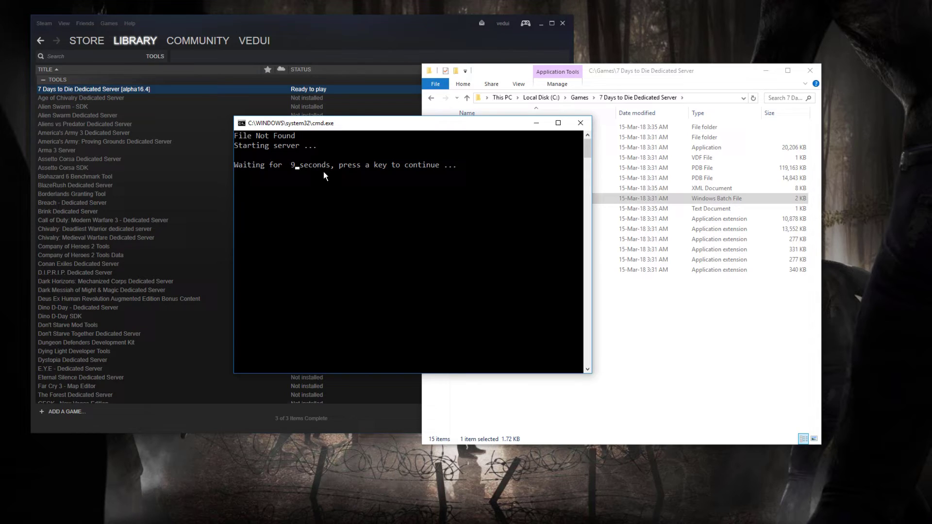
{"action": "key", "text": "Return"}
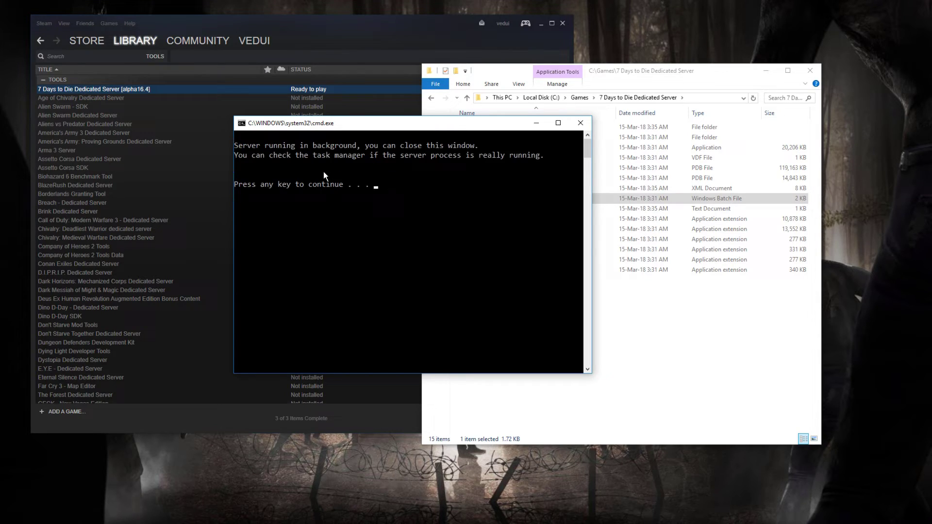
{"action": "key", "text": "Return"}
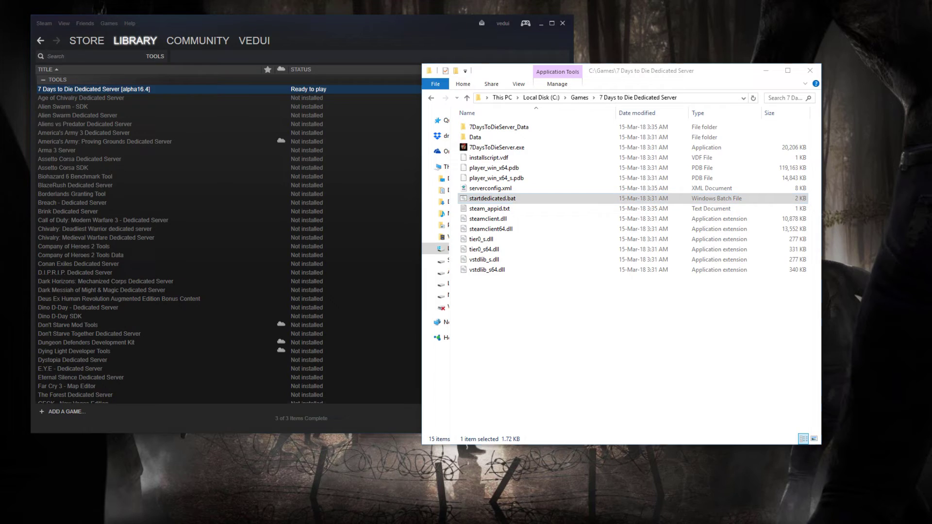
- Connect with telnet localhost 8081 in Command Prompt and send shutdown to stop the server
{"action": "key", "text": "Return"}
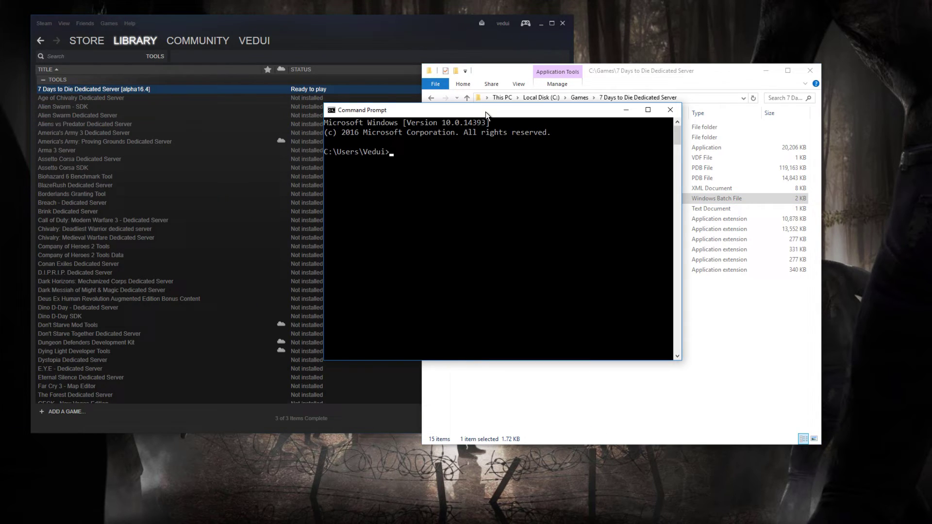
{"action": "type", "text": "telnet localhost 8081"}
{"action": "key", "text": "Return"}
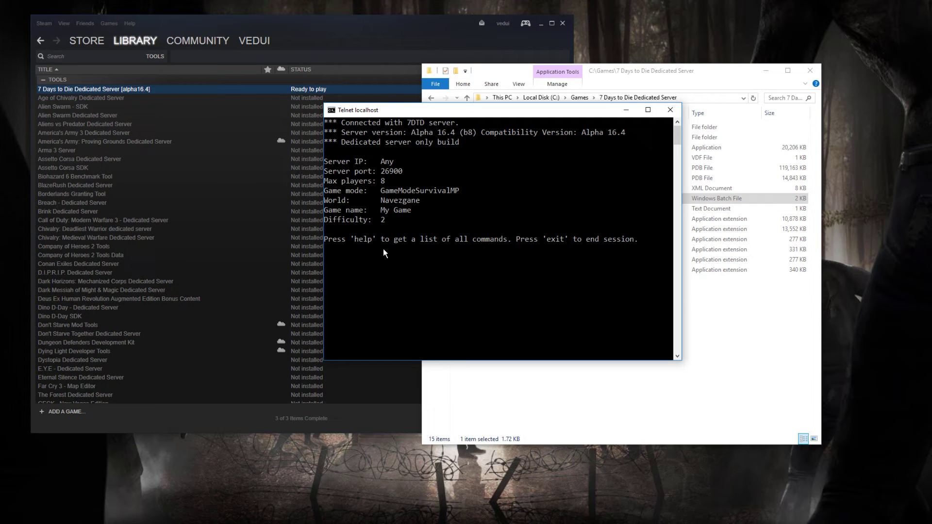
{"action": "type", "text": "shutdown"}
{"action": "key", "text": "Return"}
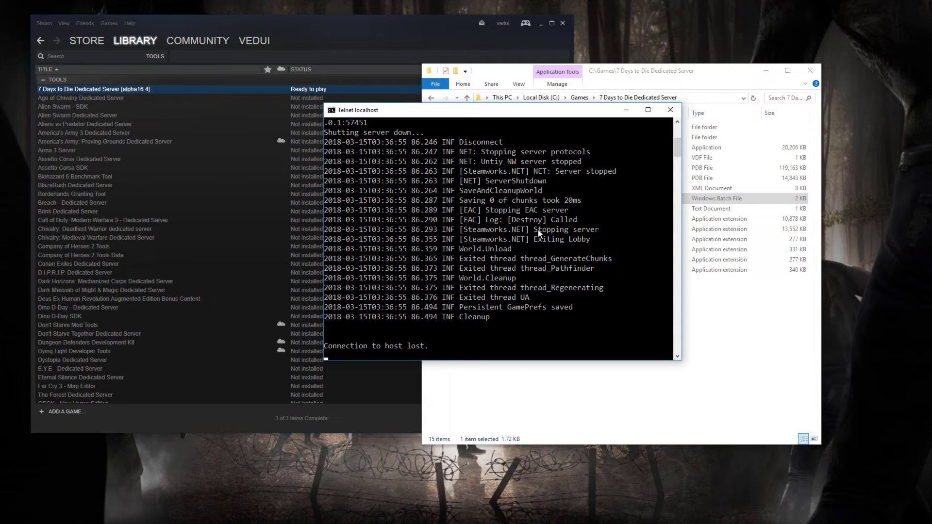
- Close the telnet window and open output_log from the 7DaysToDieServer_Data folder in Notepad
{"action": "left_click", "coordinate": [668, 110]}
{"action": "left_click_drag", "start_coordinate": [651, 71], "coordinate": [595, 79]}
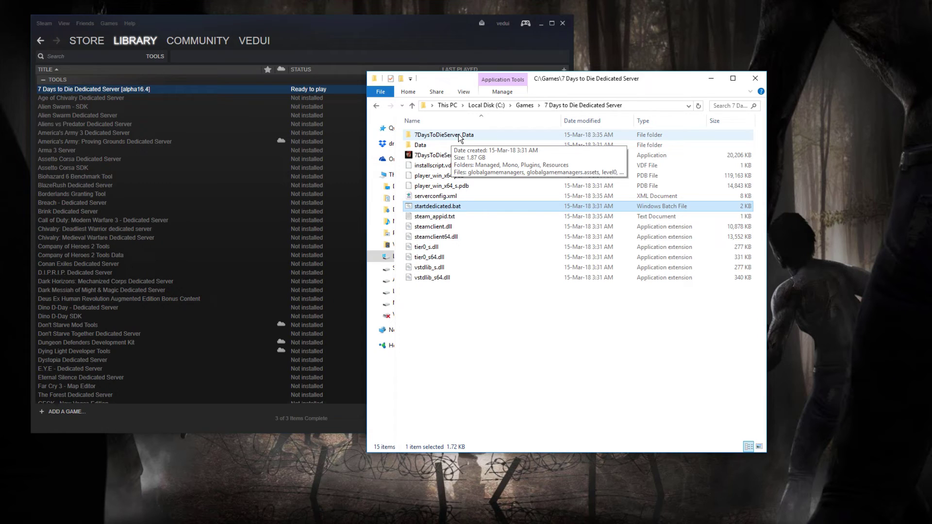
{"action": "double_click", "coordinate": [460, 136]}
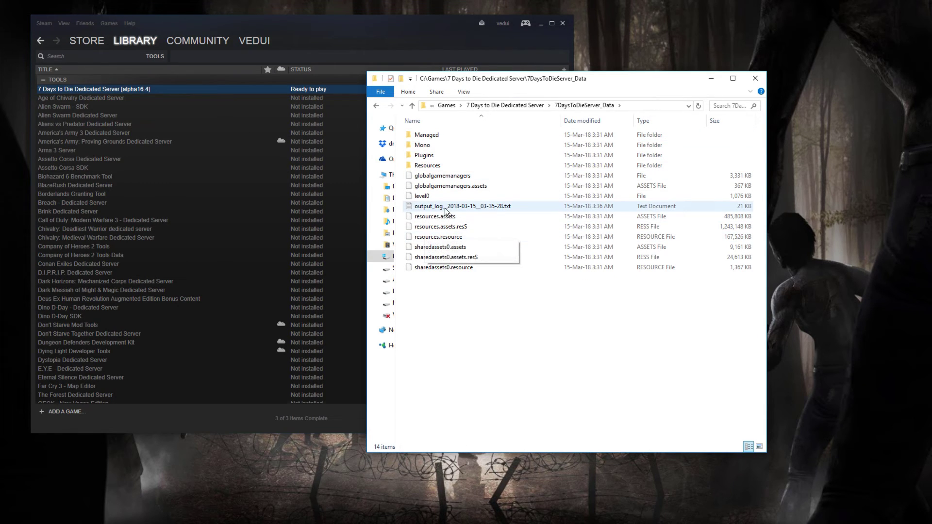
{"action": "double_click", "coordinate": [445, 209]}
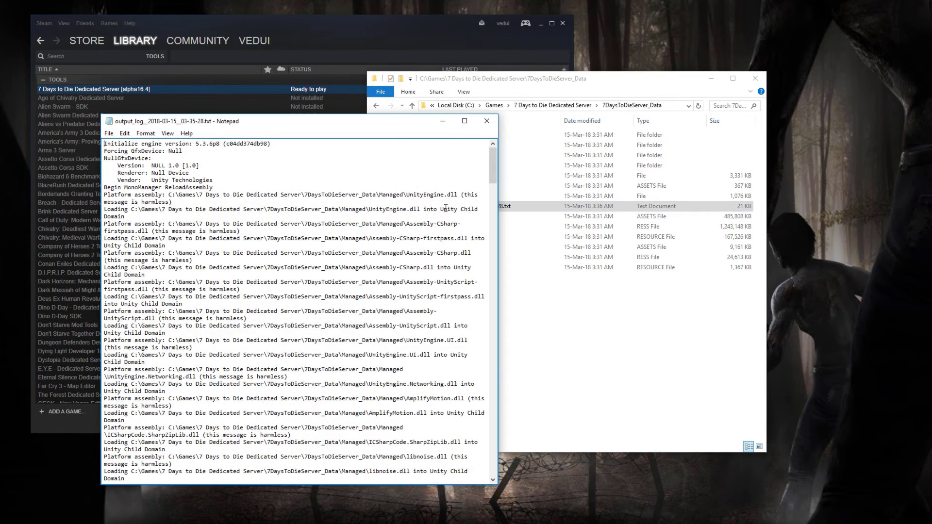
- Review the output log, selecting the startup lines up to StartGame done
{"action": "left_click_drag", "start_coordinate": [335, 121], "coordinate": [456, 31]}
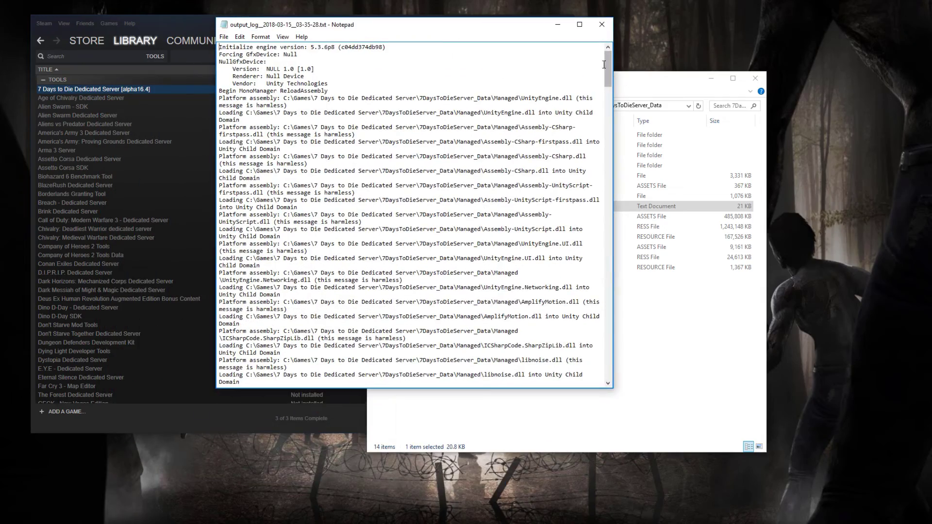
{"action": "left_click_drag", "start_coordinate": [611, 72], "coordinate": [635, 358]}
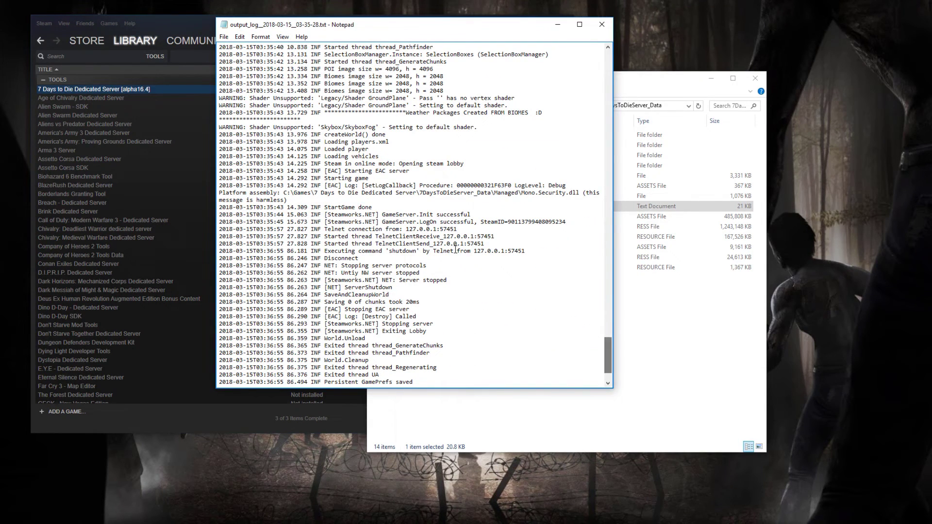
{"action": "left_click_drag", "start_coordinate": [368, 178], "coordinate": [219, 178]}
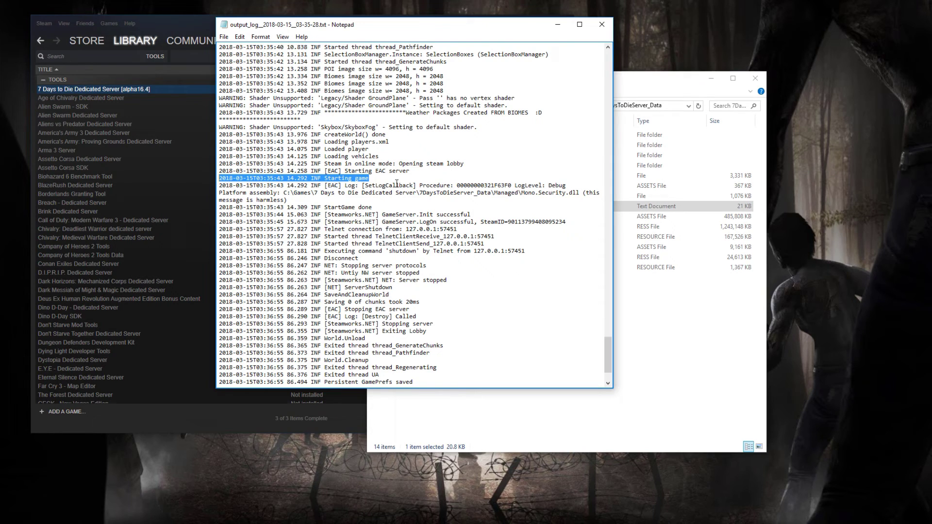
{"action": "left_click_drag", "start_coordinate": [403, 206], "coordinate": [217, 47]}
{"action": "scroll", "coordinate": [347, 211], "scroll_direction": "up", "scroll_amount": 10}
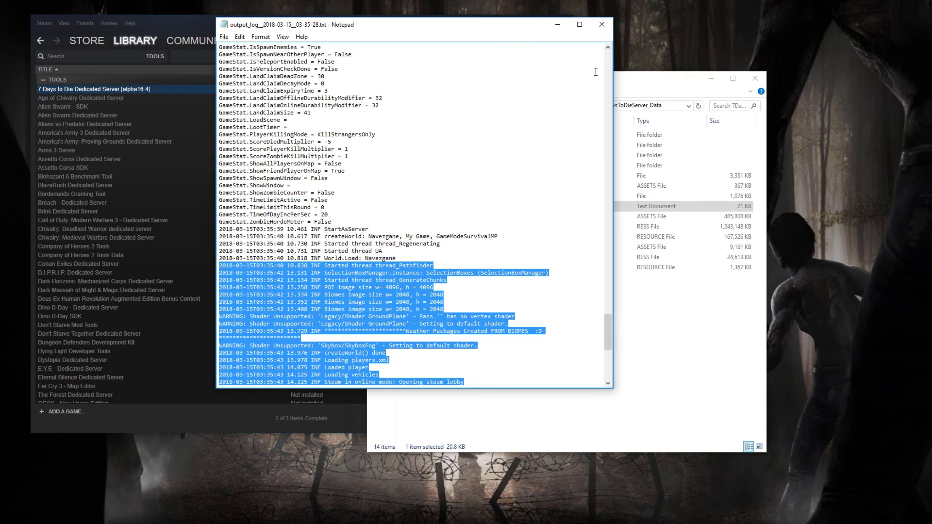
- Close the output log and verify the dedicated server's tool files from its Steam Local Files properties
{"action": "left_click", "coordinate": [607, 24]}
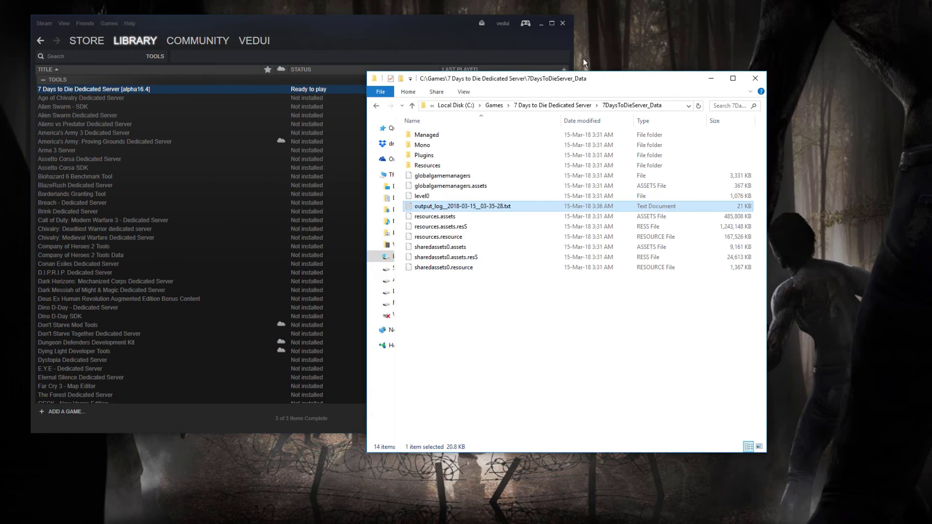
{"action": "left_click", "coordinate": [389, 39]}
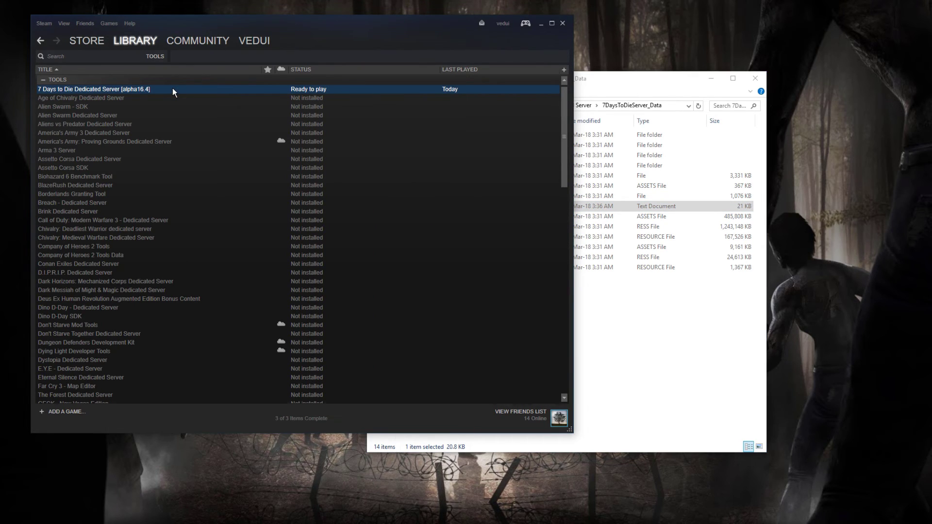
{"action": "right_click", "coordinate": [173, 90]}
{"action": "left_click", "coordinate": [209, 181]}
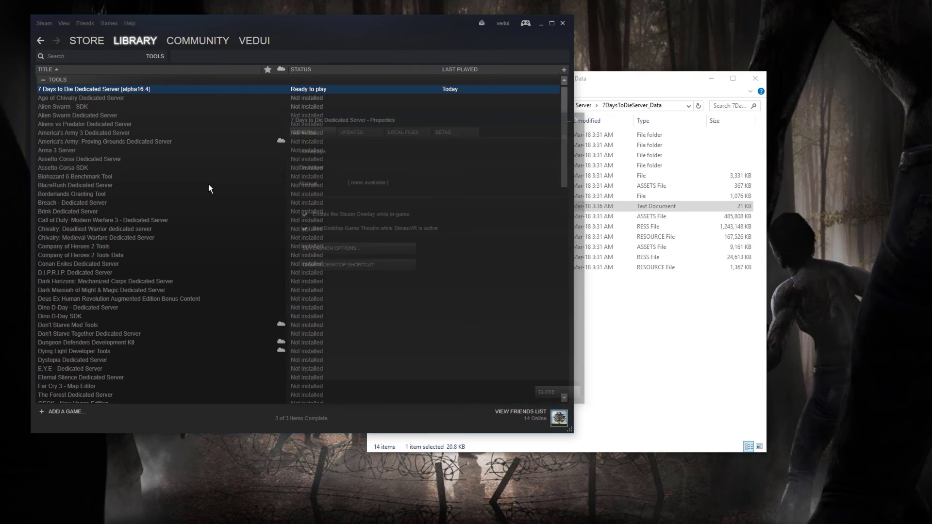
{"action": "left_click", "coordinate": [397, 136]}
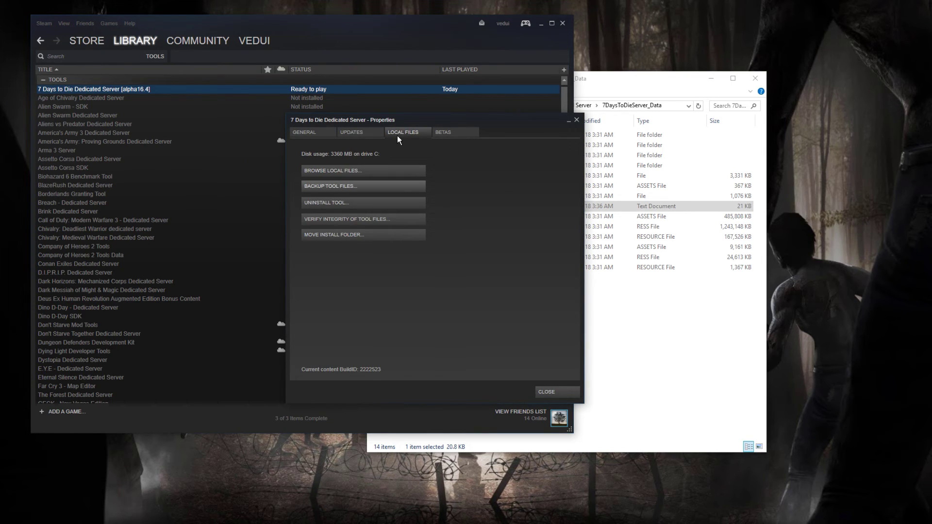
{"action": "left_click", "coordinate": [345, 218]}
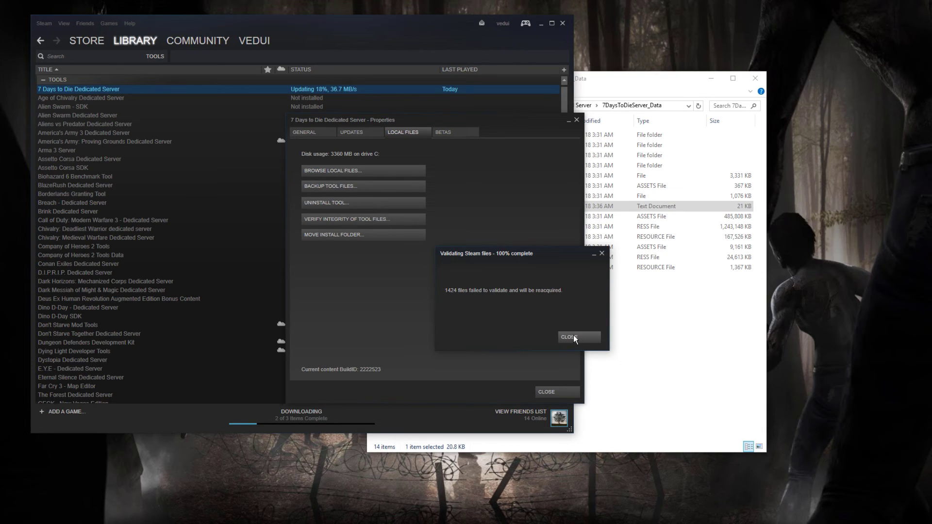
{"action": "left_click", "coordinate": [574, 339]}
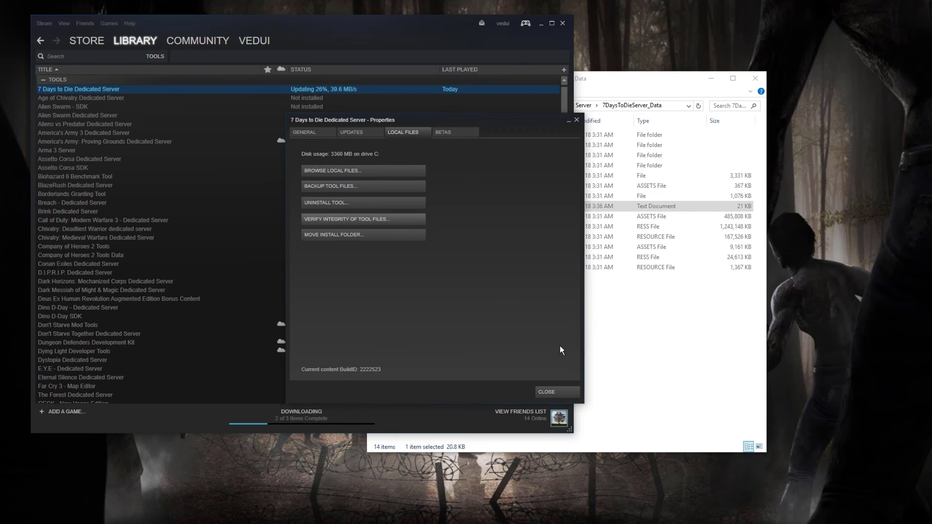
{"action": "left_click", "coordinate": [552, 393]}
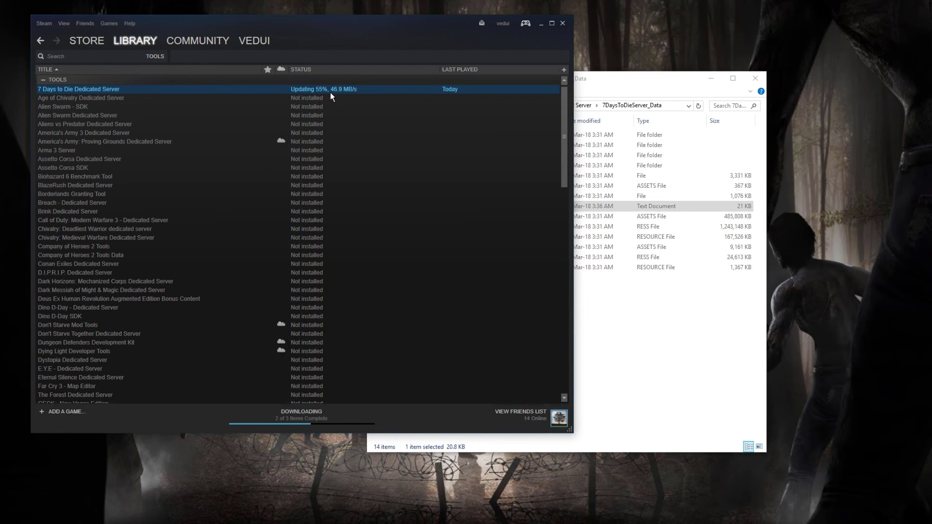
- Return File Explorer to C:\Games\7 Days to Die Dedicated Server
{"action": "left_click", "coordinate": [660, 316]}
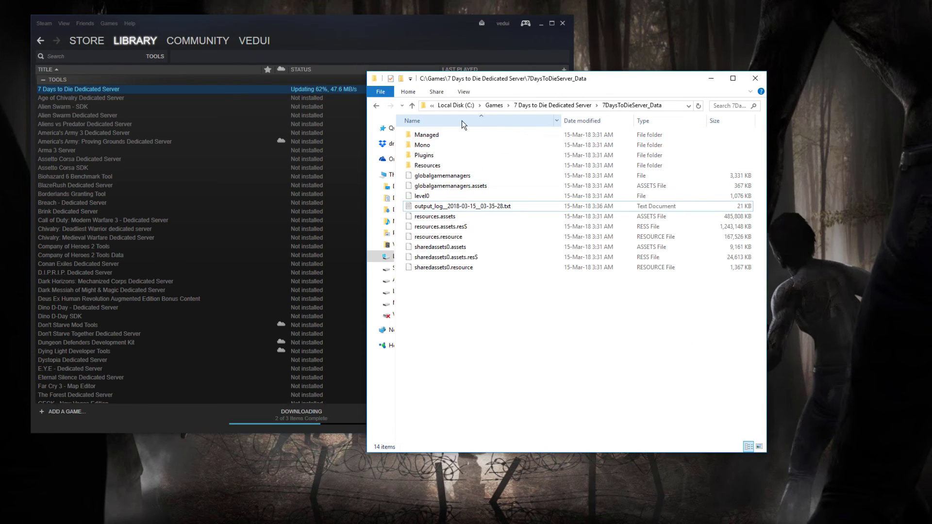
{"action": "left_click", "coordinate": [557, 106]}
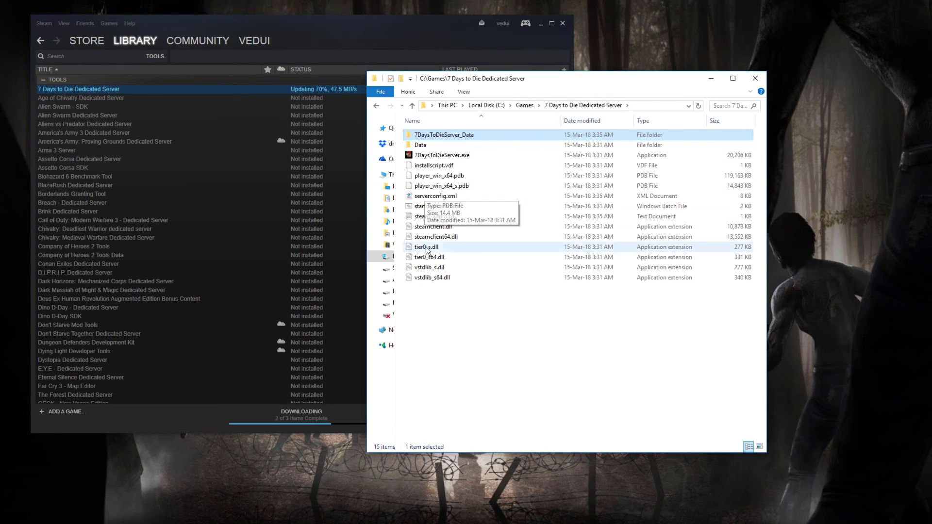